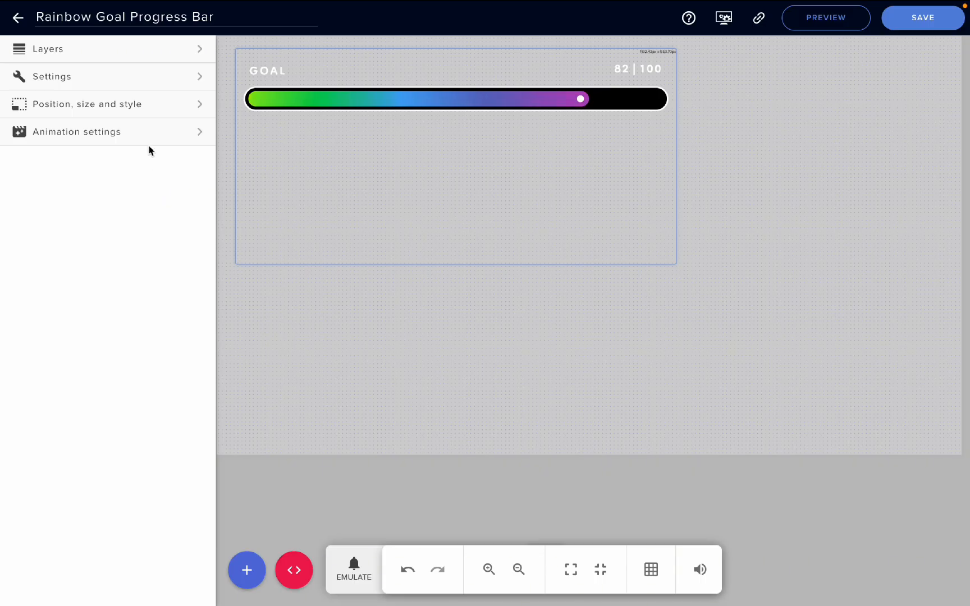
Open the widget's Goal Settings and review the available goal types without changing the selection
left_click(123, 82)
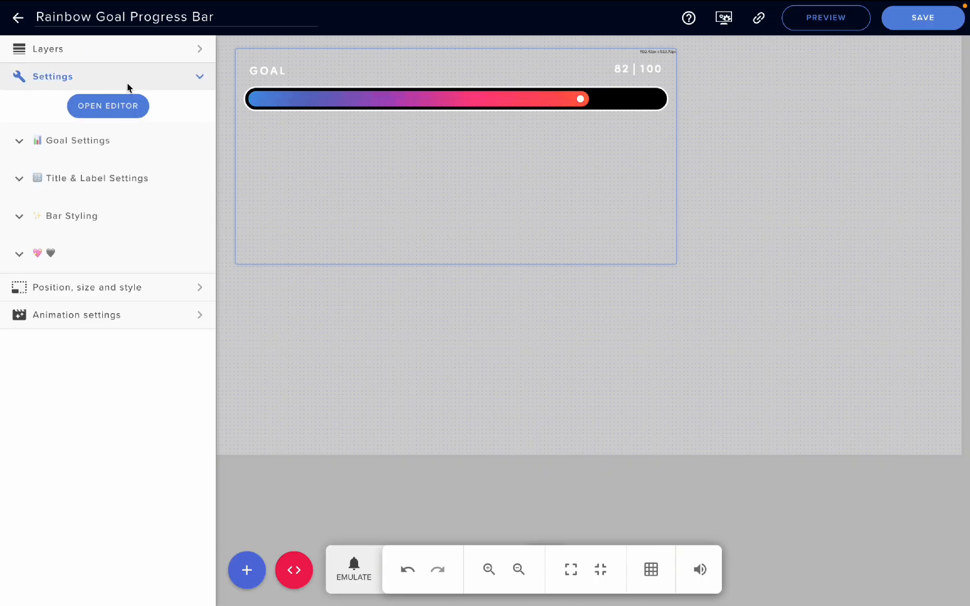
left_click(20, 143)
scroll(59, 213, "down", 1)
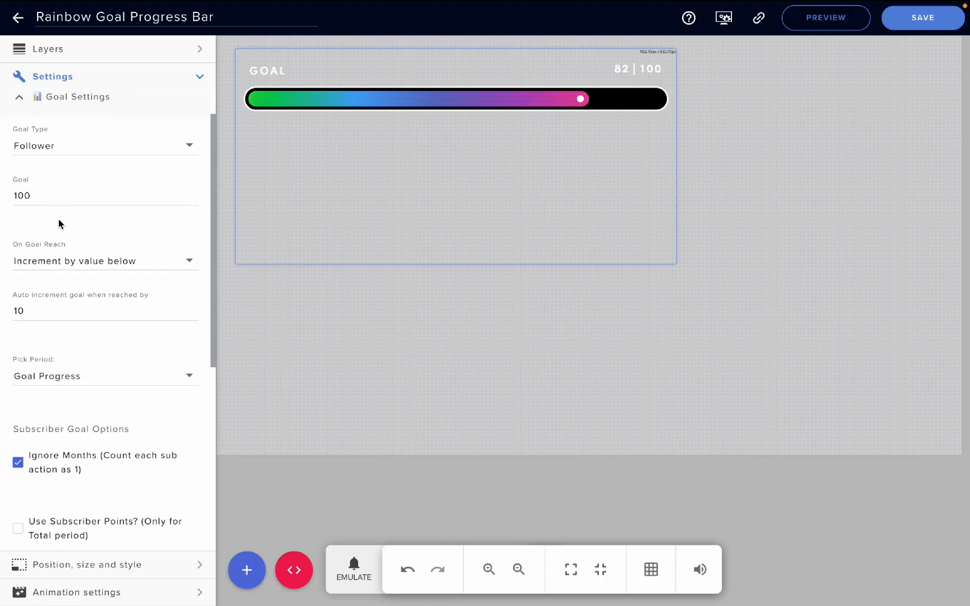
left_click(67, 151)
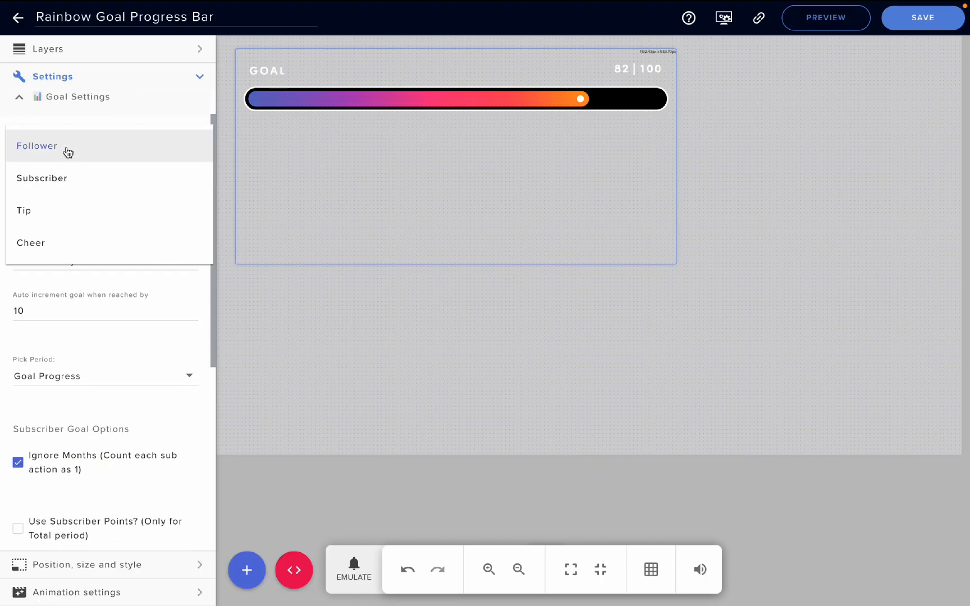
left_click(48, 284)
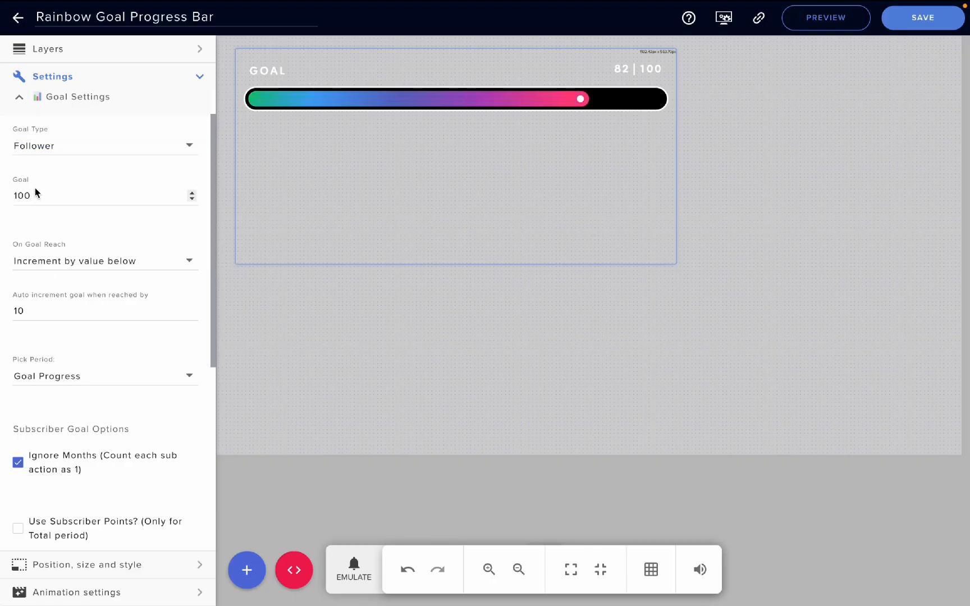
Review the On Goal Reach options and the auto increment setting, keeping the current choice
scroll(39, 212, "down", 1)
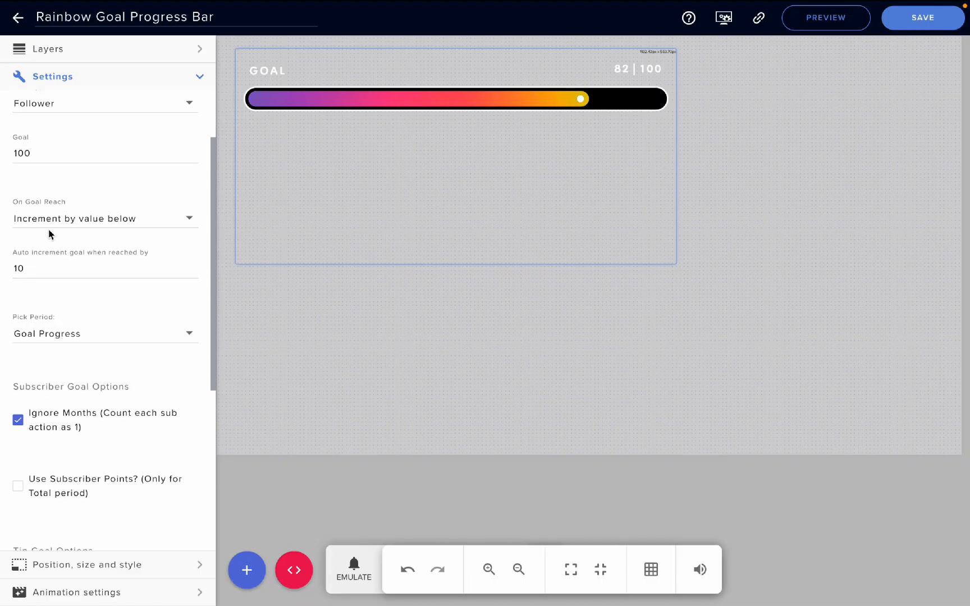
left_click(55, 220)
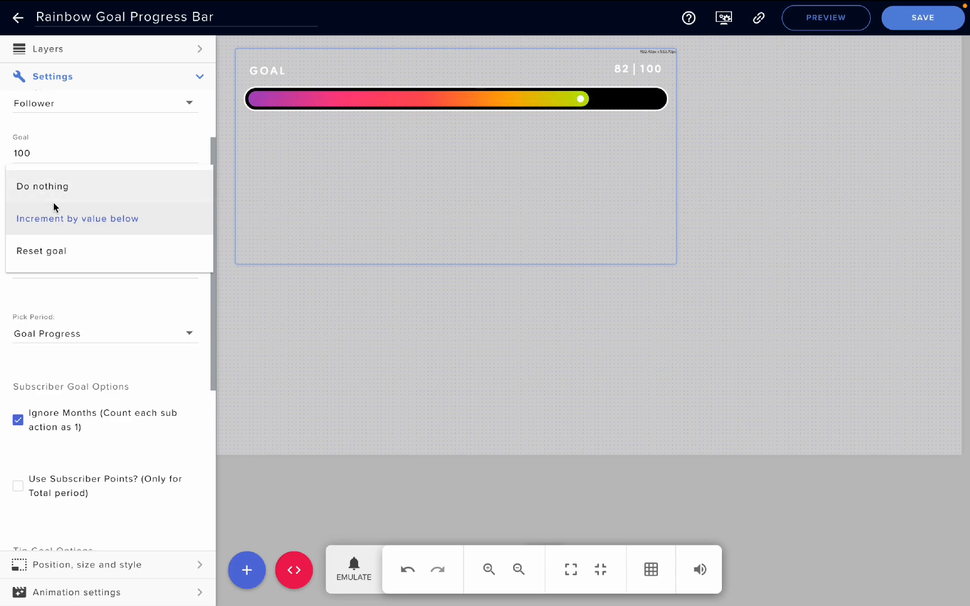
left_click(48, 291)
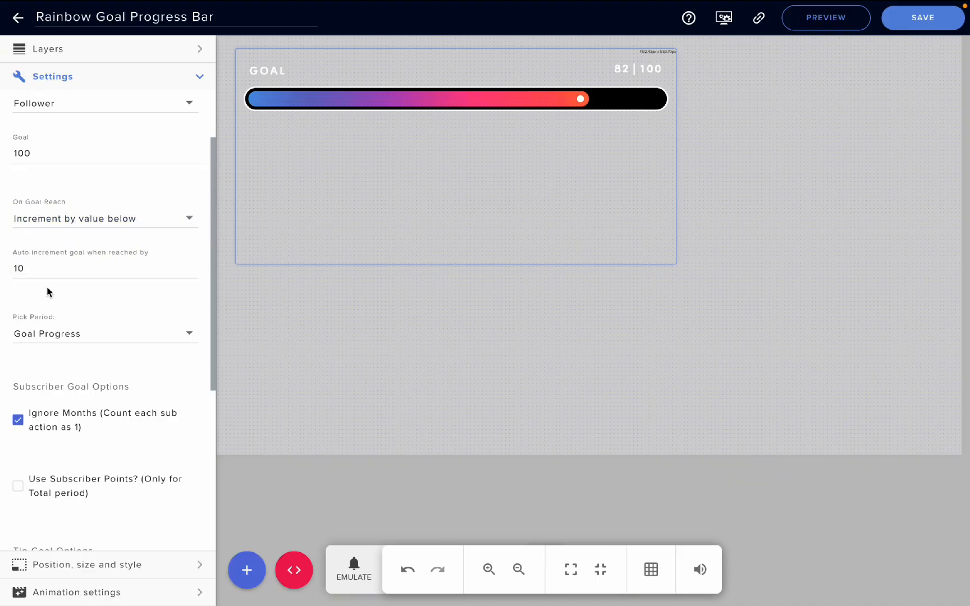
scroll(63, 272, "down", 1)
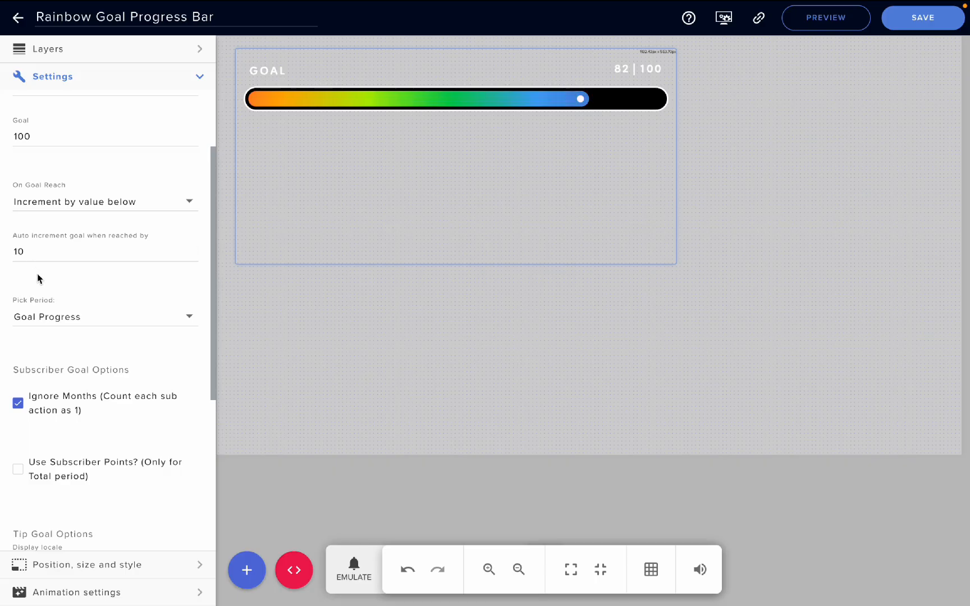
Review the goal's period choices and check the goal progress values in the session data
scroll(54, 316, "down", 3)
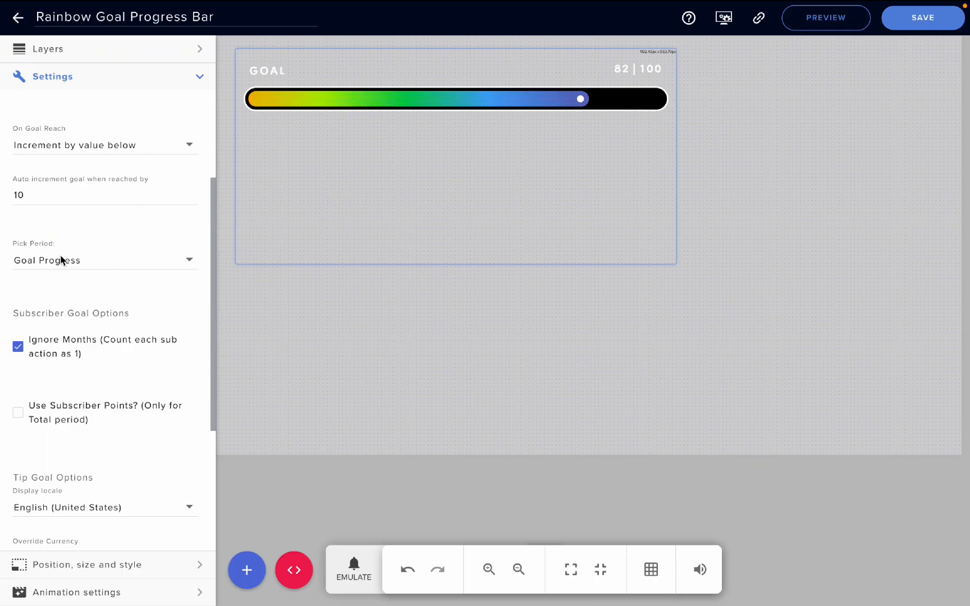
left_click(58, 259)
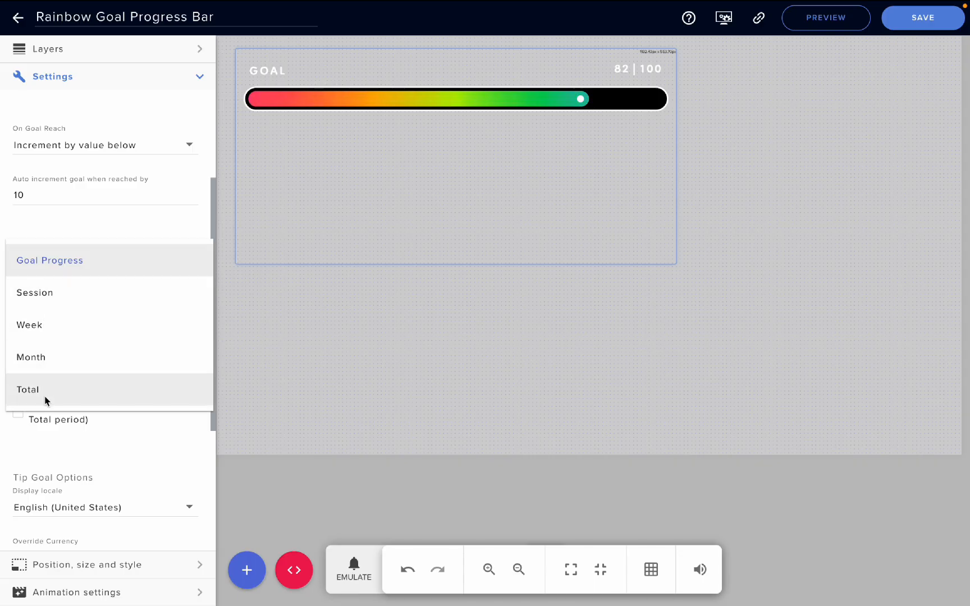
left_click(57, 230)
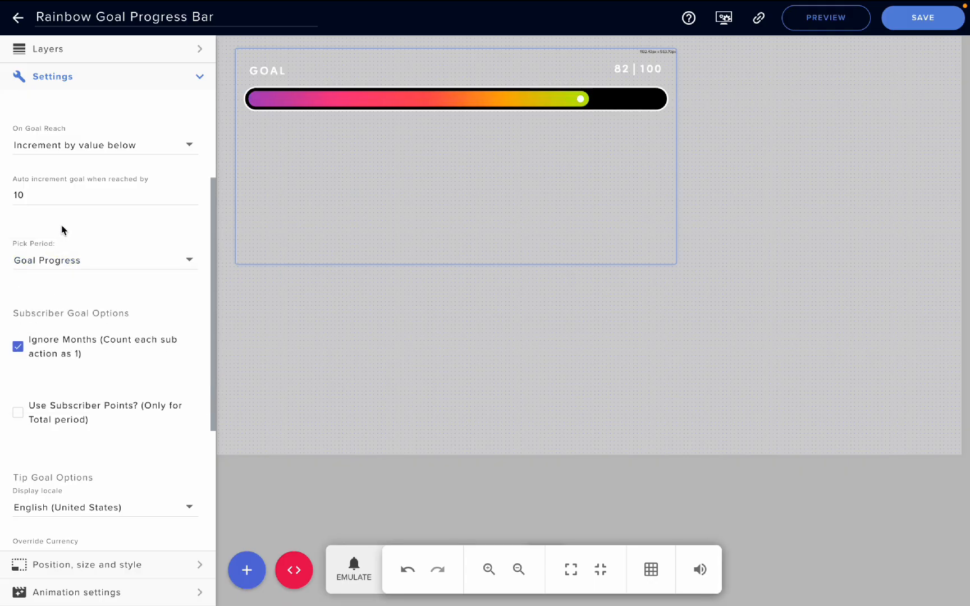
left_click(724, 20)
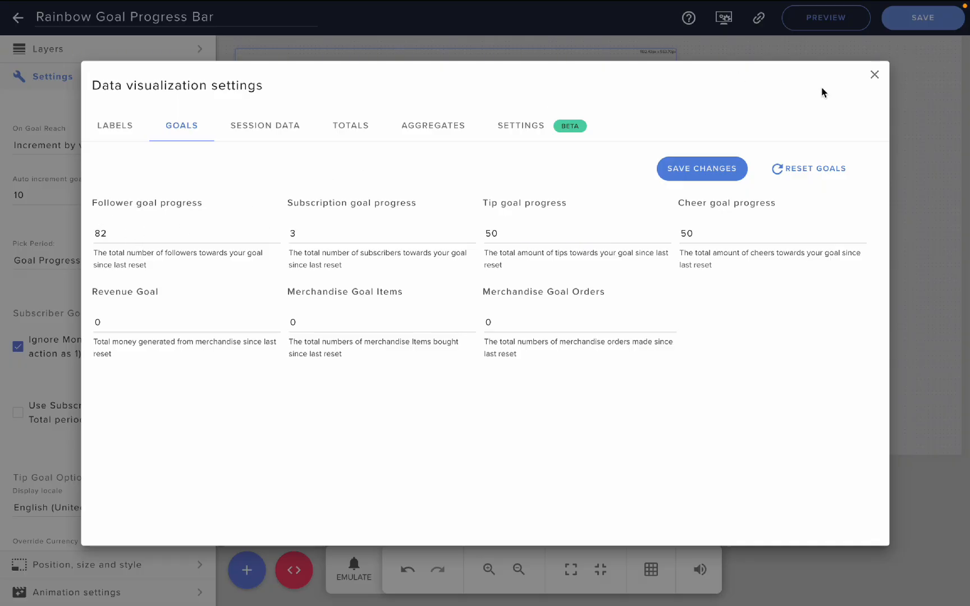
left_click(874, 77)
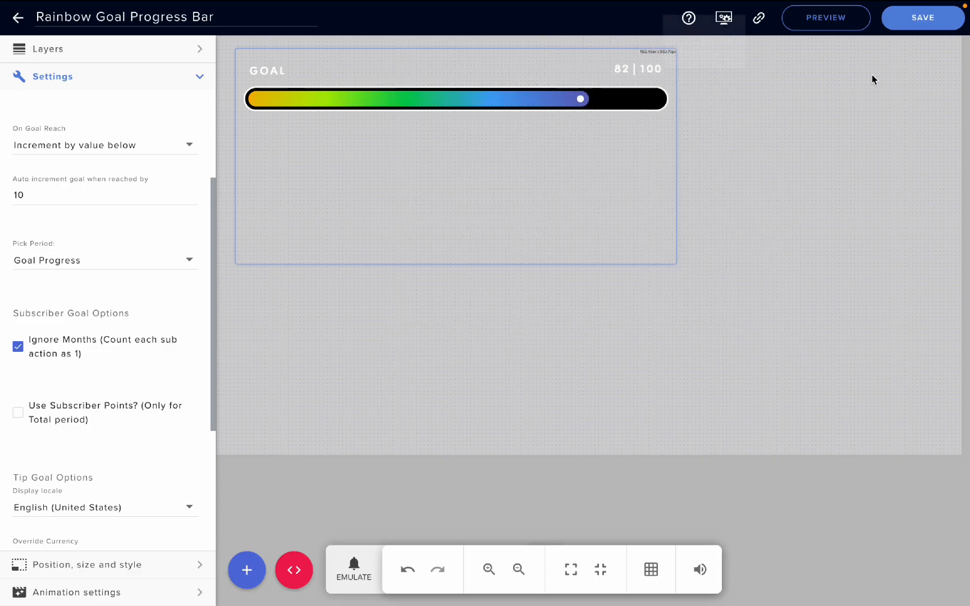
Examine the subscriber goal options and the tip goal's locale and currency options, and collapse Goal Settings
scroll(66, 332, "down", 1)
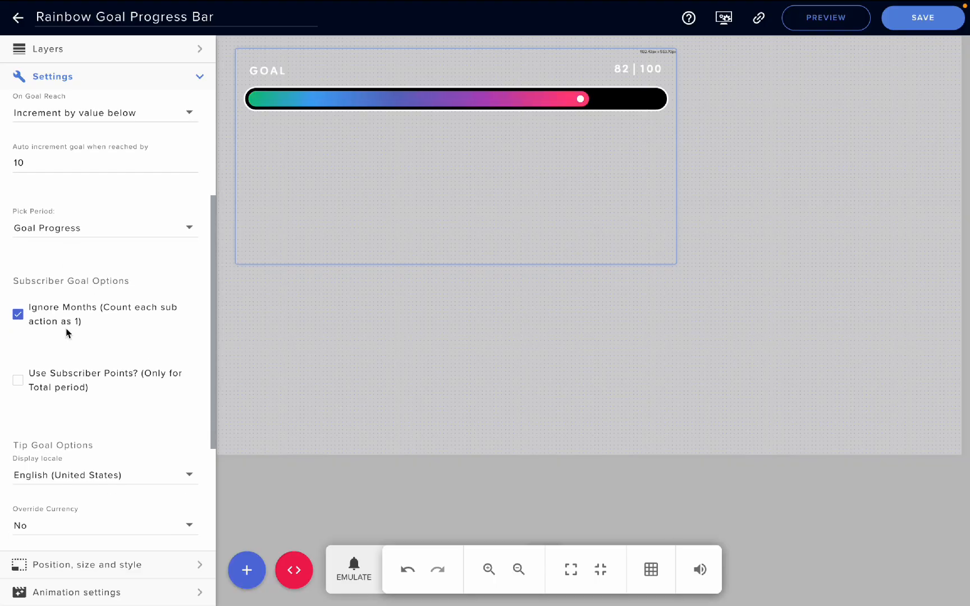
scroll(66, 332, "down", 1)
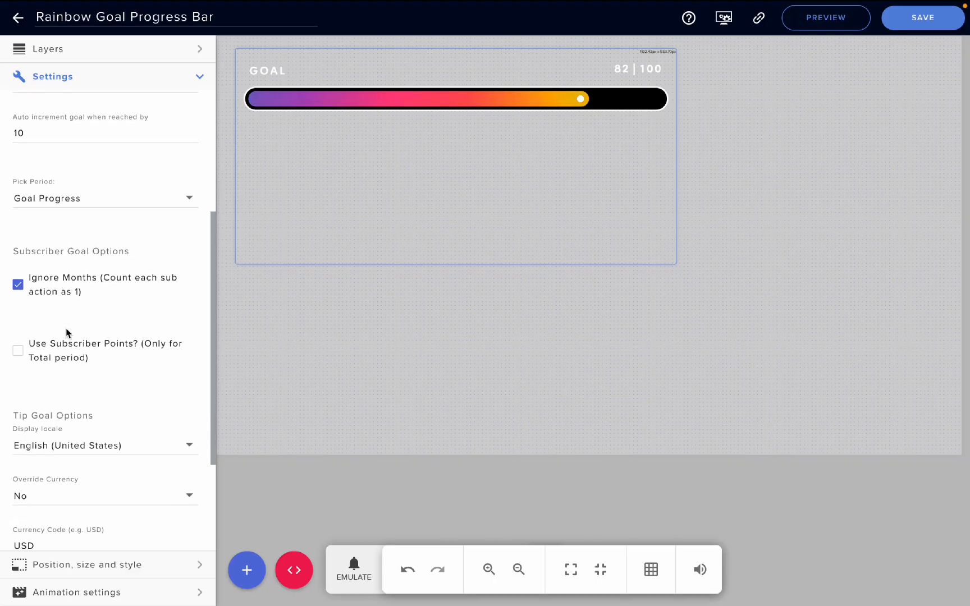
scroll(66, 332, "down", 1)
scroll(66, 332, "down", 1)
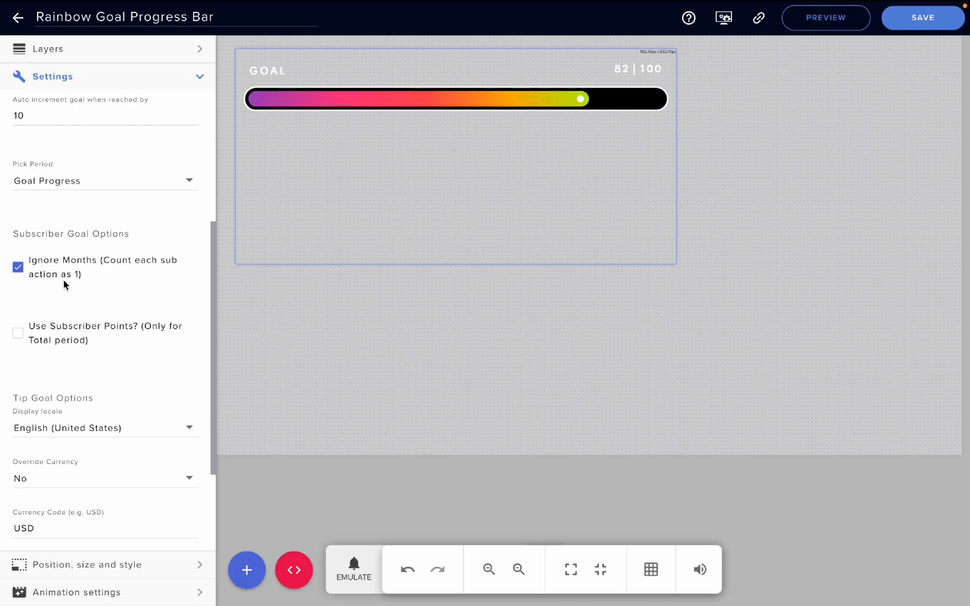
scroll(33, 275, "down", 2)
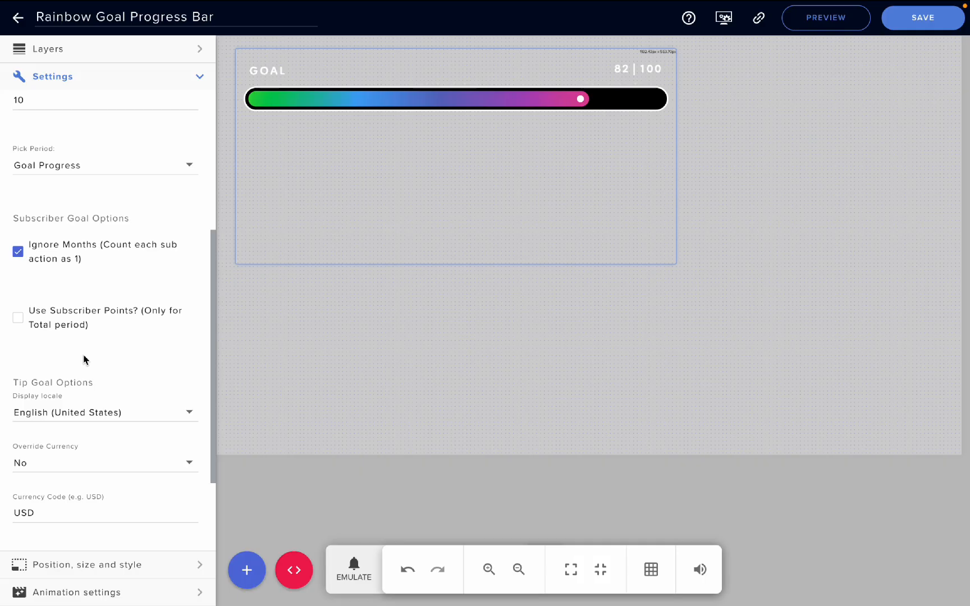
scroll(86, 359, "down", 1)
scroll(83, 352, "down", 2)
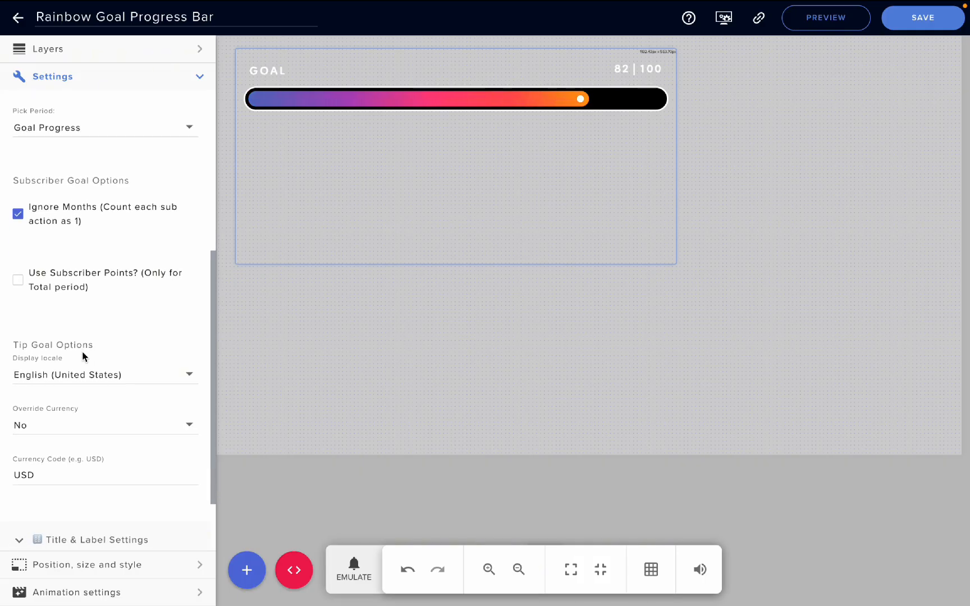
scroll(76, 319, "down", 3)
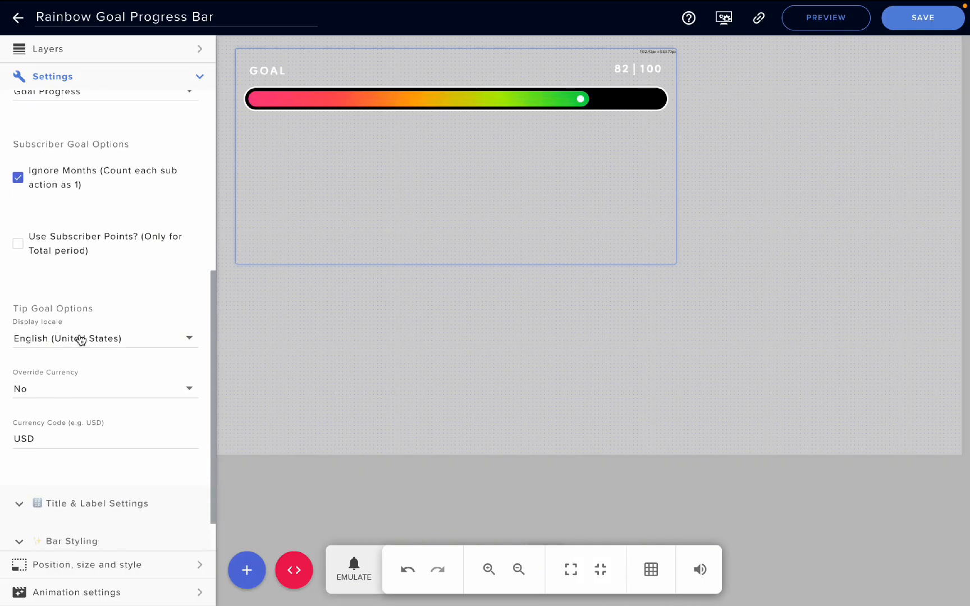
scroll(57, 423, "down", 3)
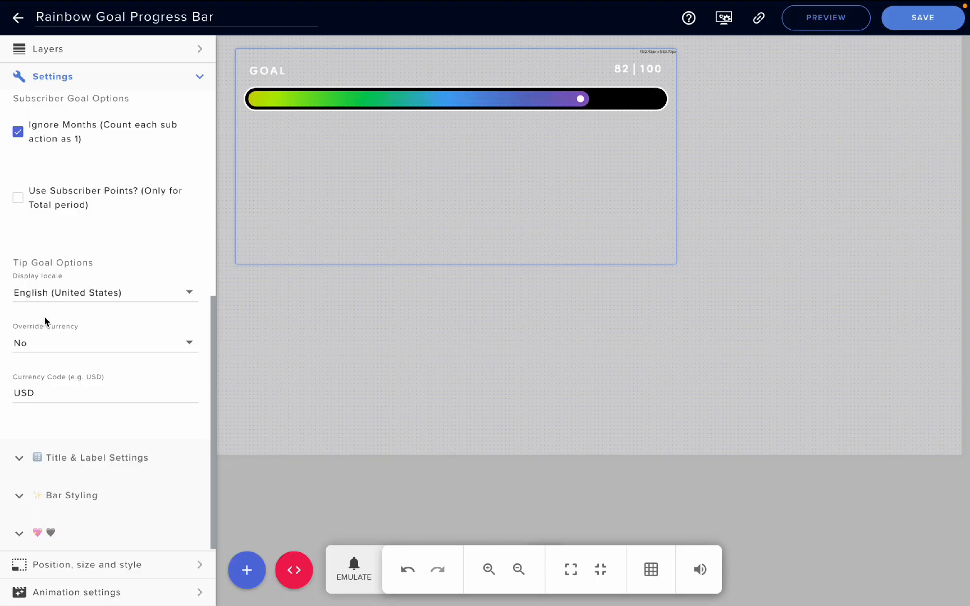
scroll(45, 350, "down", 1)
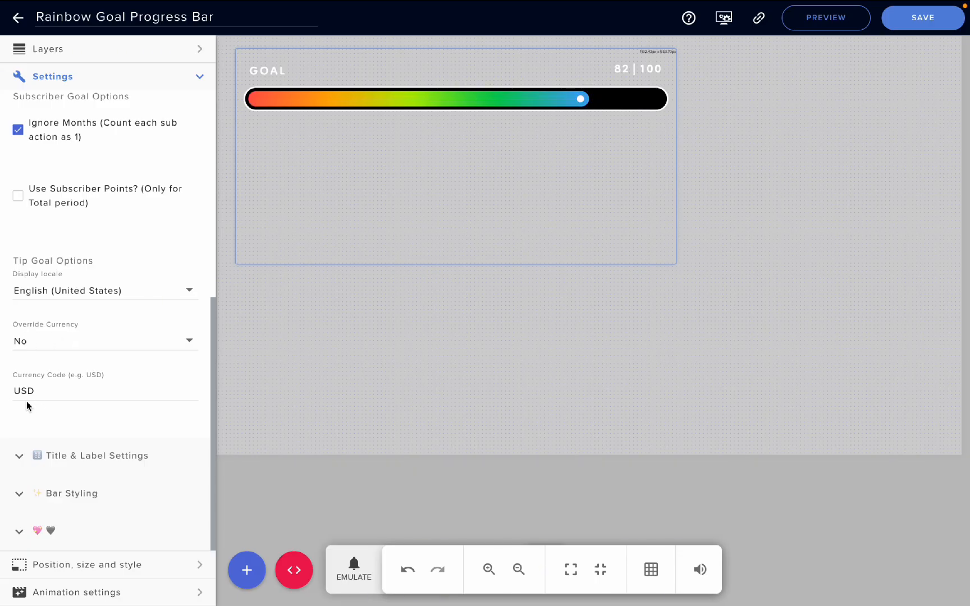
scroll(36, 376, "up", 6)
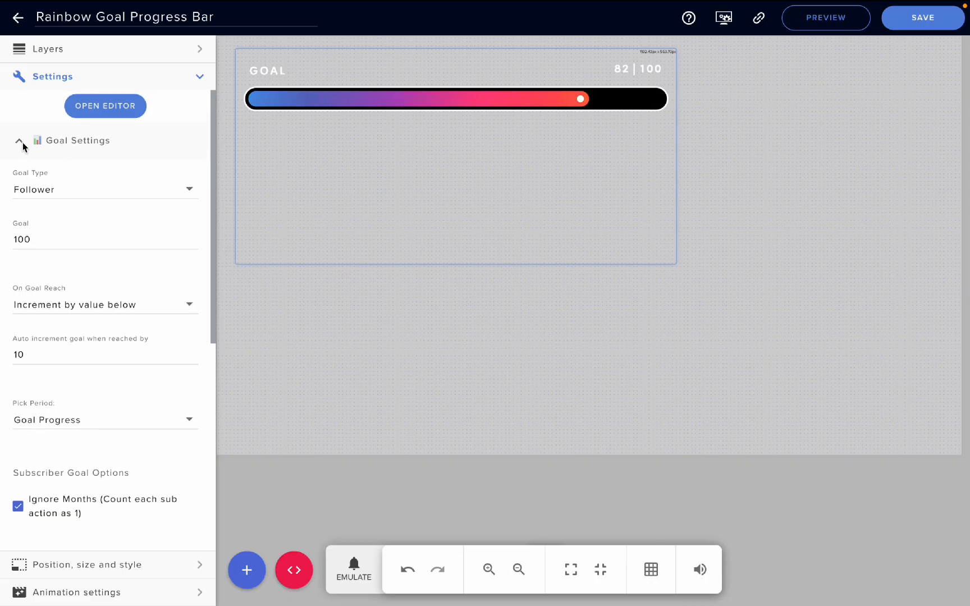
left_click(19, 139)
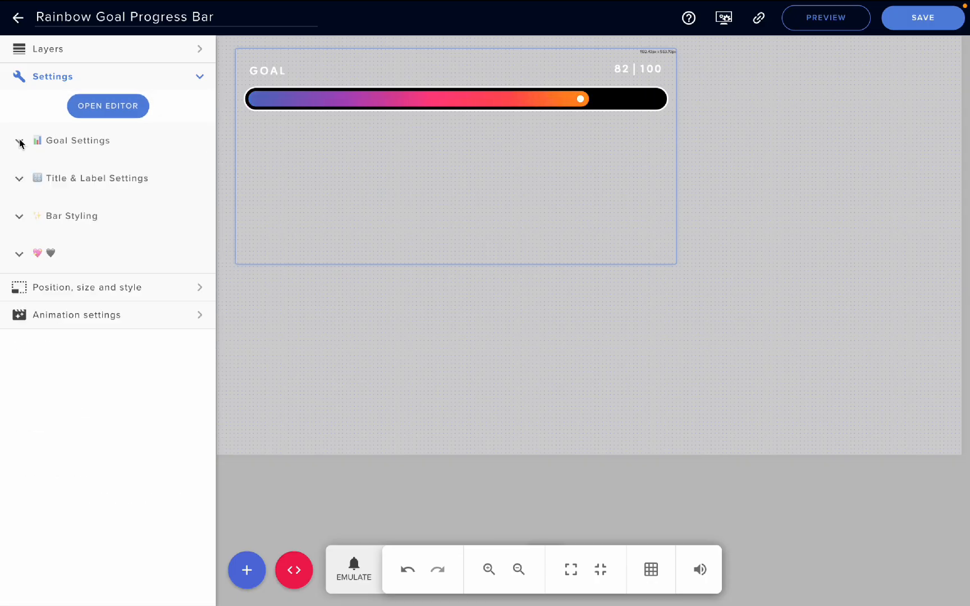
Examine the title text, font size, font color and label display options in Title & Label Settings
left_click(18, 178)
scroll(52, 241, "down", 1)
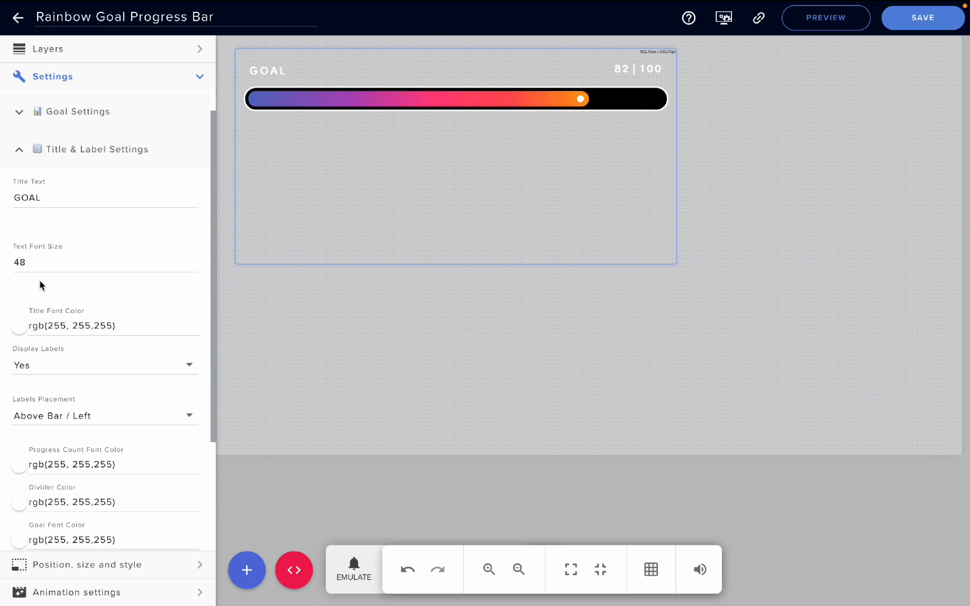
scroll(60, 319, "down", 1)
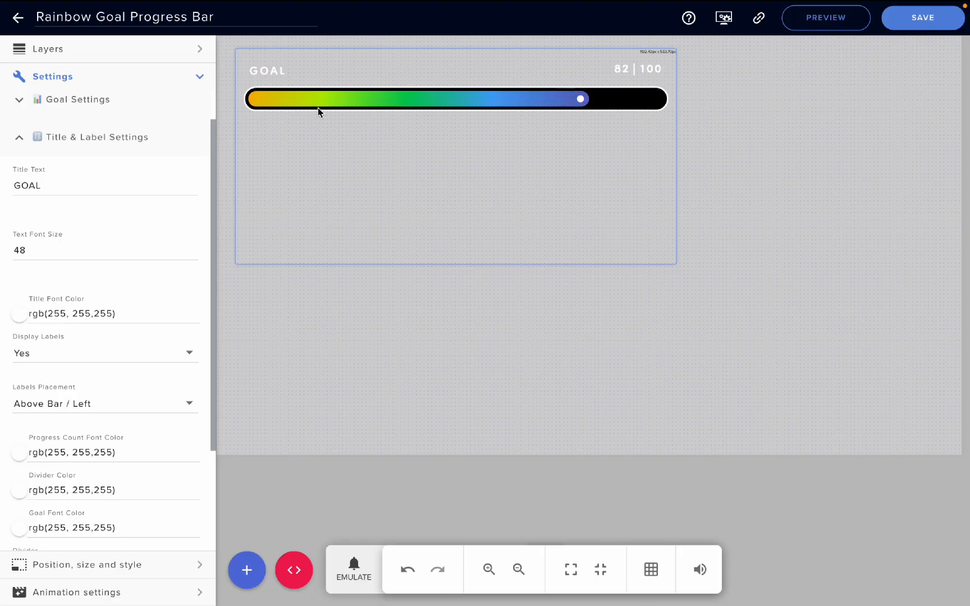
scroll(106, 341, "down", 1)
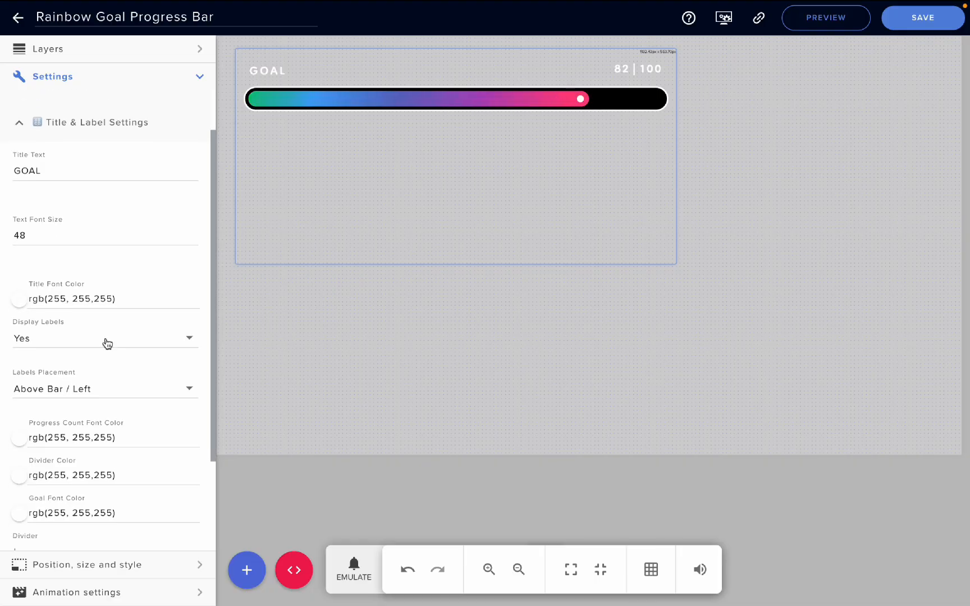
scroll(27, 513, "down", 3)
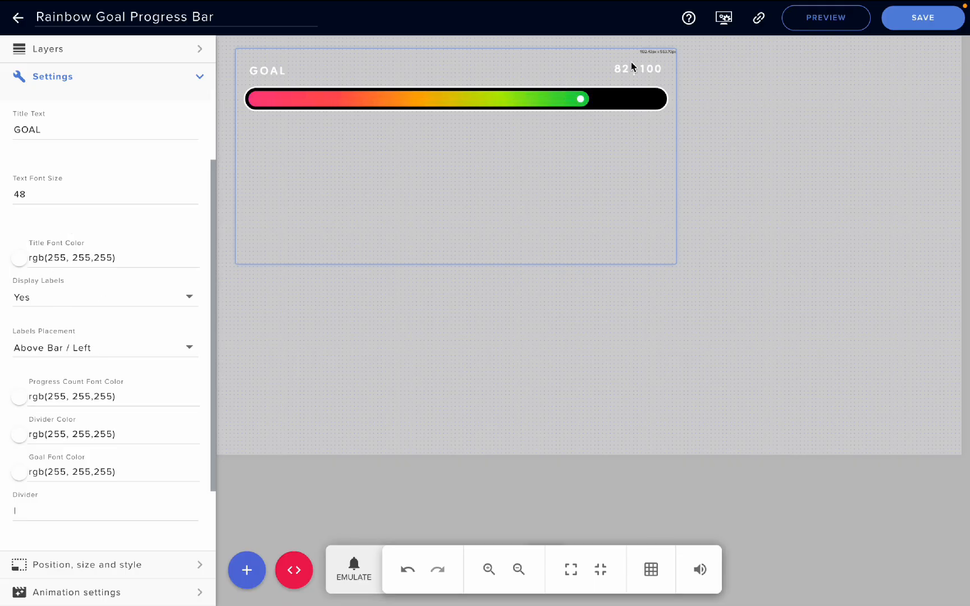
left_click(68, 306)
left_click(68, 305)
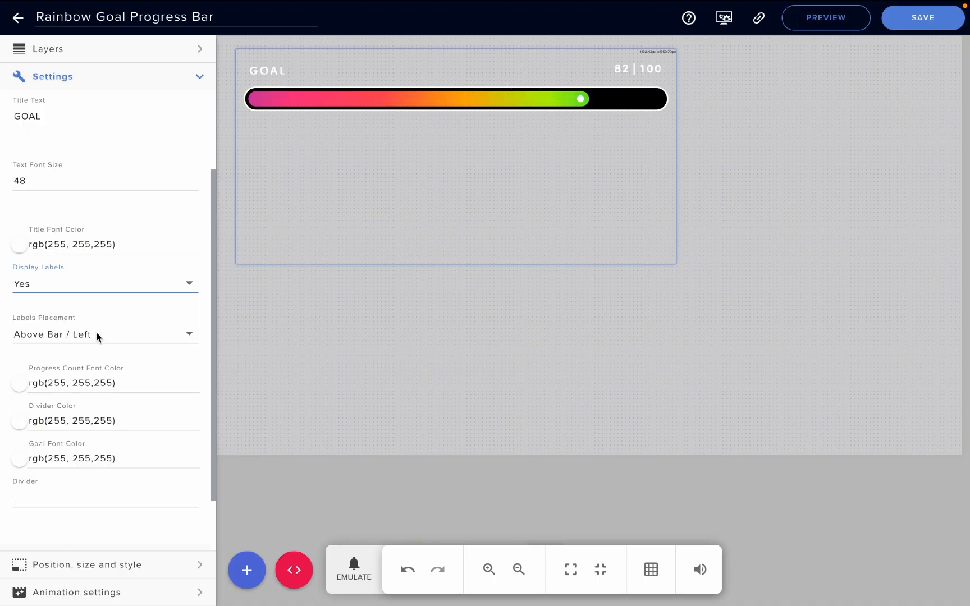
Try the Below Bar / Right labels placement, restore Above Bar / Left, and collapse Title & Label Settings
left_click(96, 332)
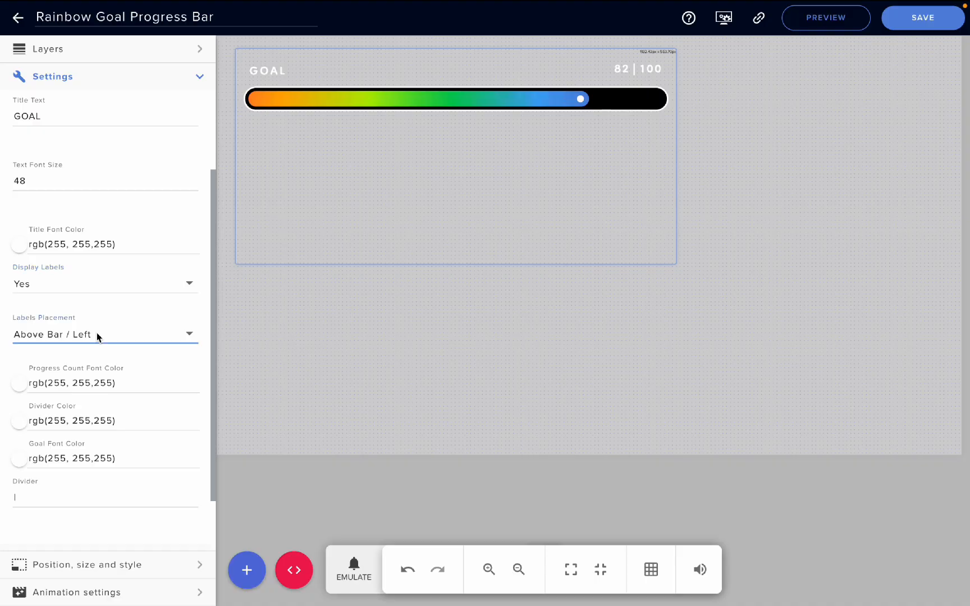
left_click(90, 367)
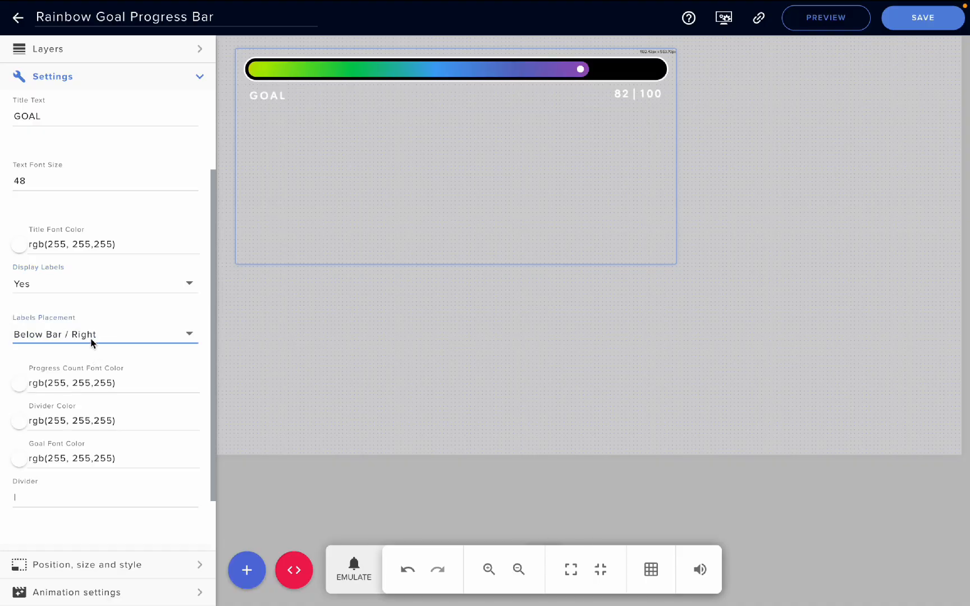
left_click(89, 334)
left_click(83, 302)
scroll(94, 491, "down", 1)
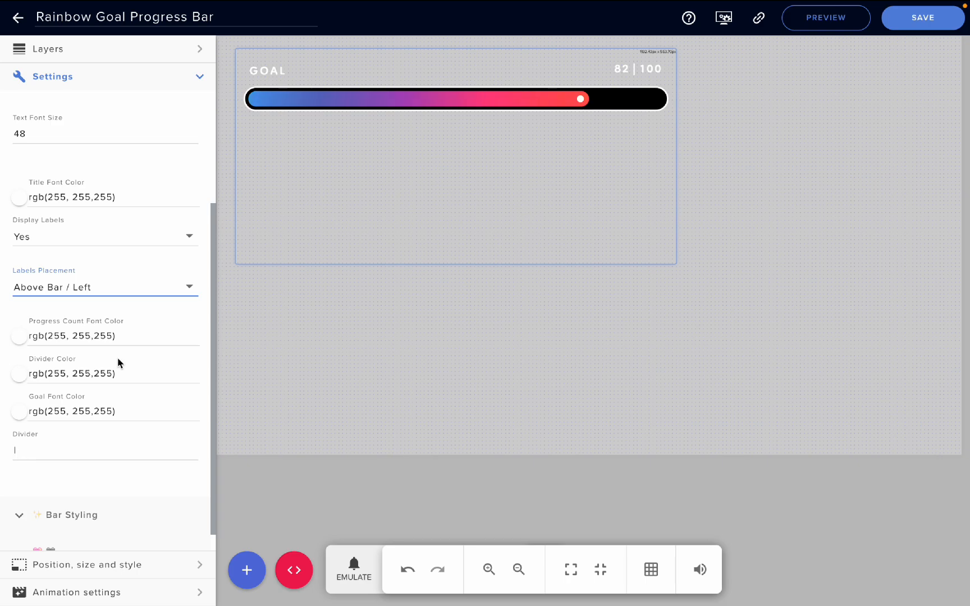
scroll(117, 360, "up", 3)
left_click(20, 166)
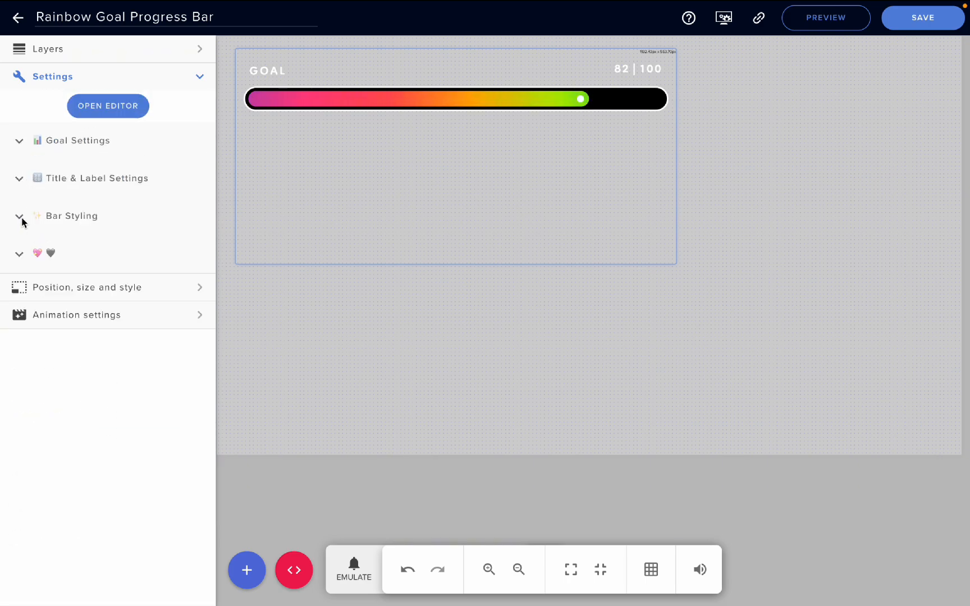
Enable the Rainbow Border option in the Bar Styling settings
left_click(20, 218)
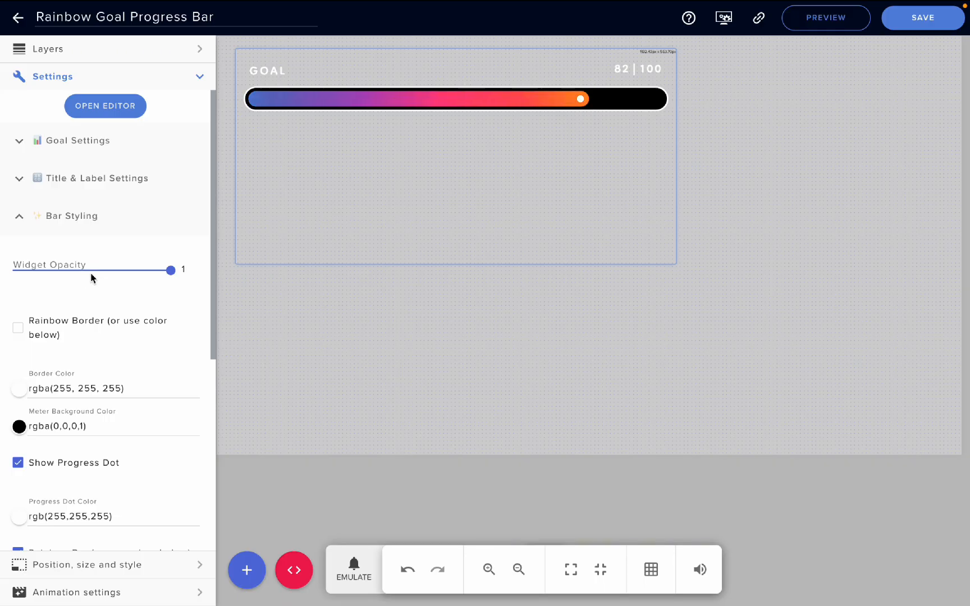
scroll(97, 306, "down", 1)
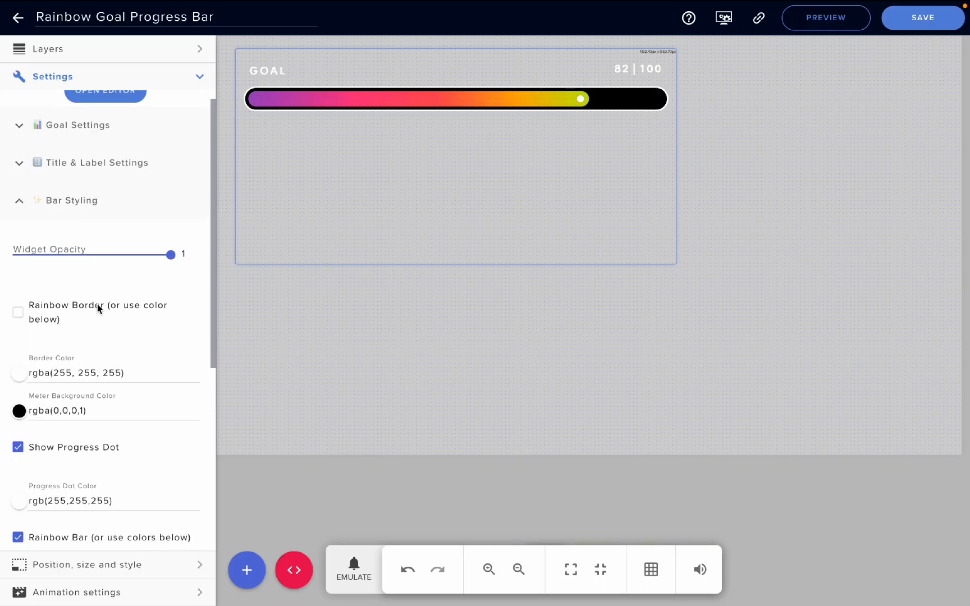
left_click(19, 313)
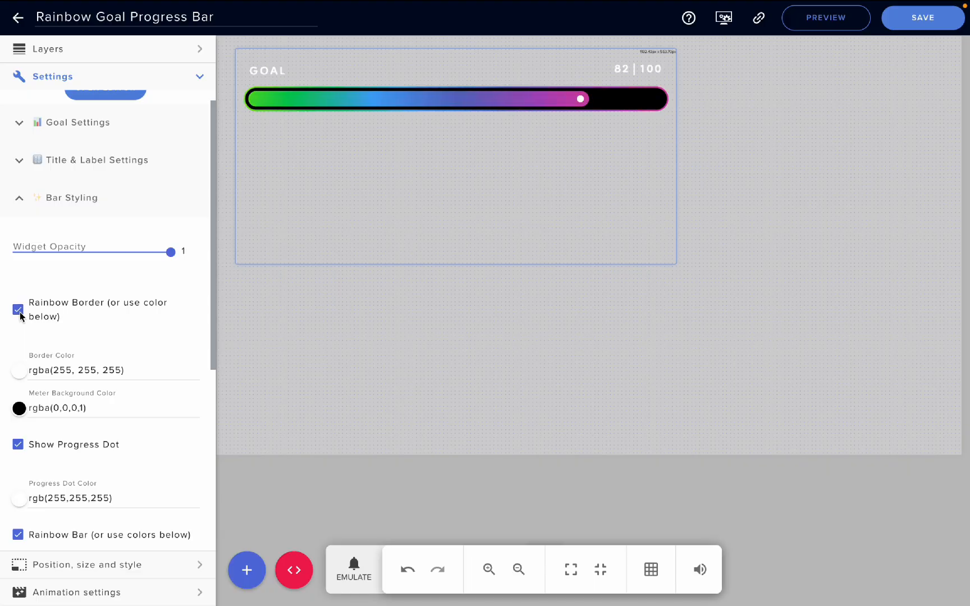
Disable Rainbow Border, and try the bar with Rainbow Bar turned off before enabling Rainbow Bar again
left_click(19, 313)
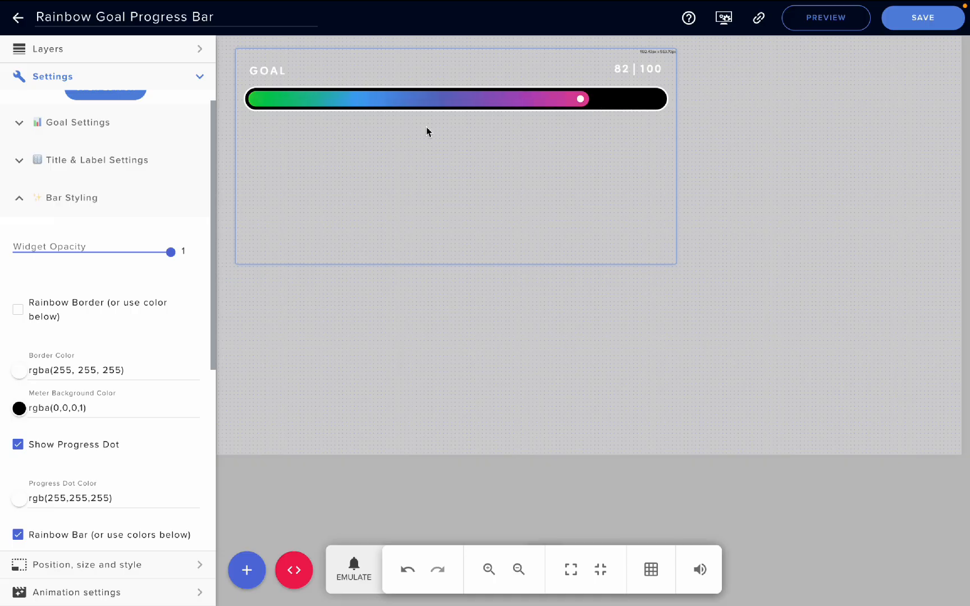
scroll(97, 284, "down", 2)
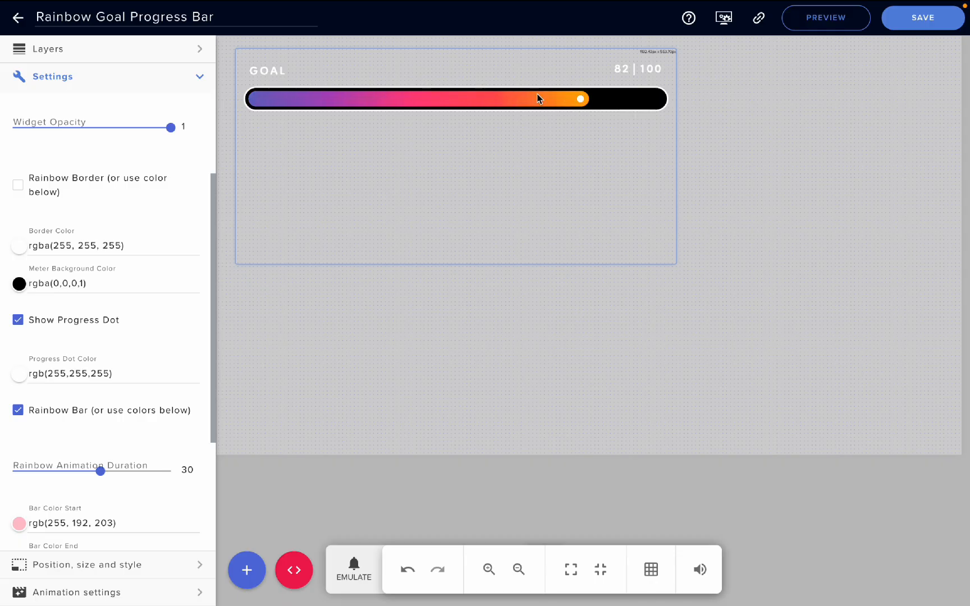
scroll(142, 285, "down", 1)
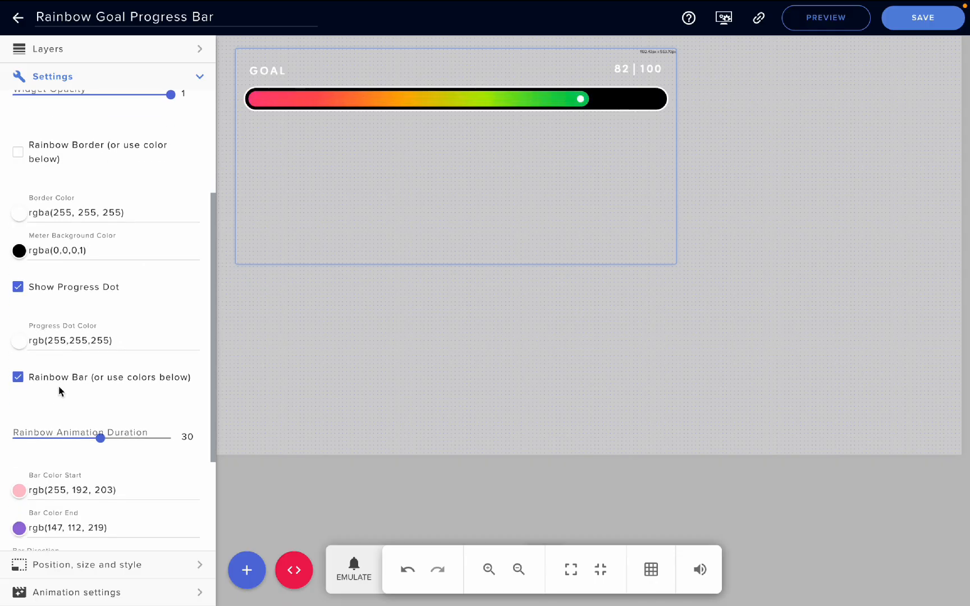
scroll(18, 384, "down", 1)
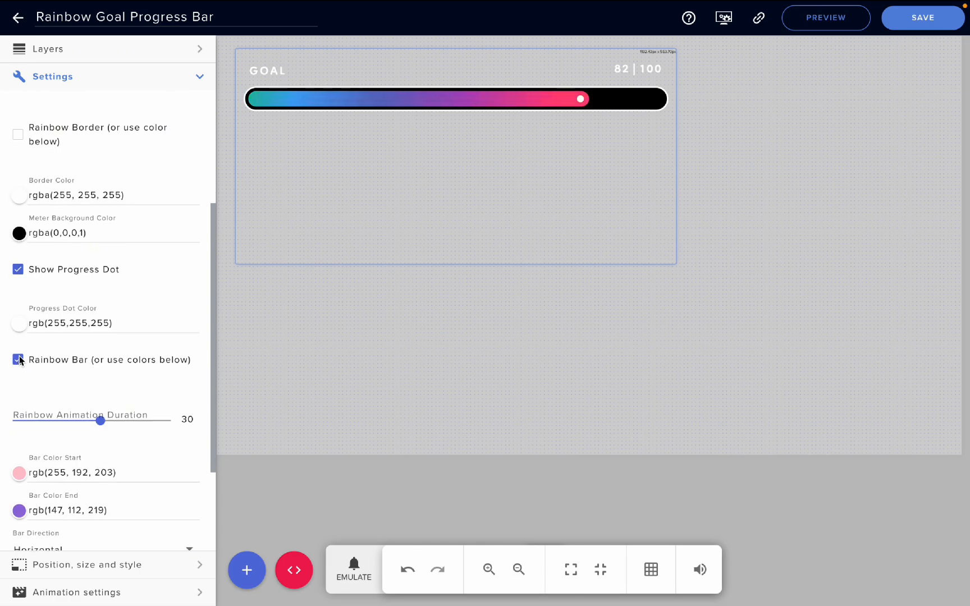
left_click(18, 359)
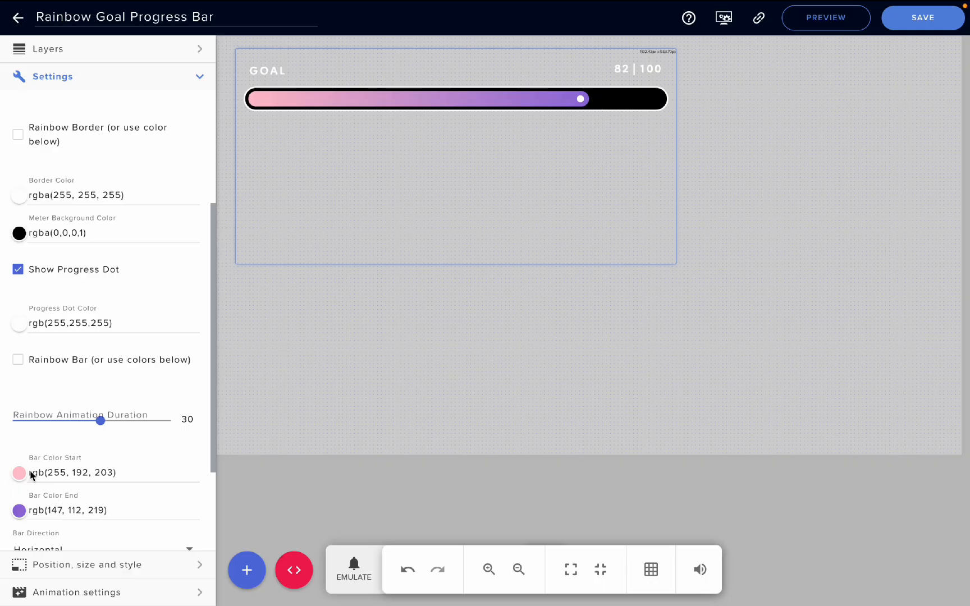
left_click(19, 359)
Try Rainbow Animation Duration values of 45 and 9, and set the duration to 27
scroll(84, 416, "down", 1)
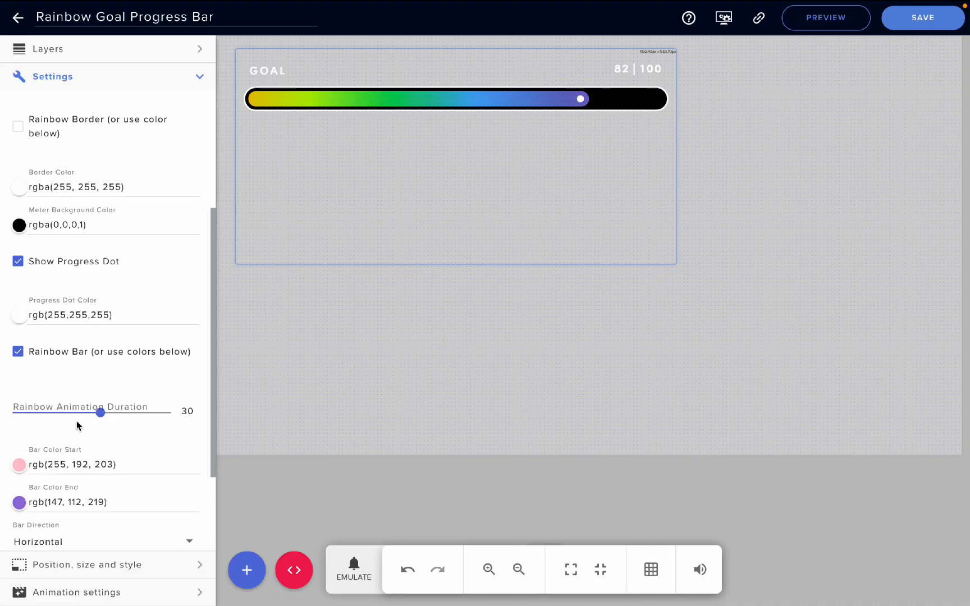
left_click(151, 413)
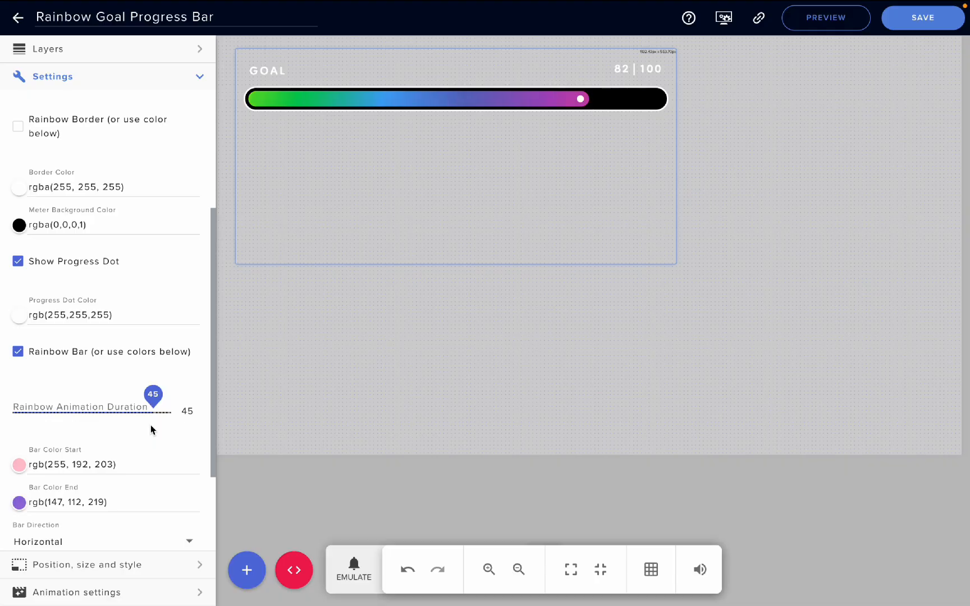
left_click(29, 413)
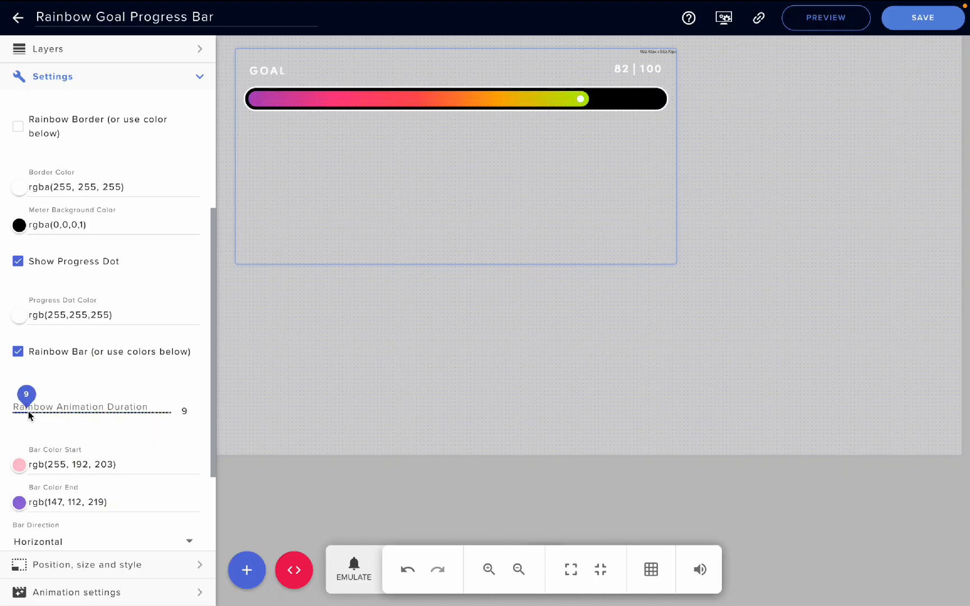
left_click(90, 411)
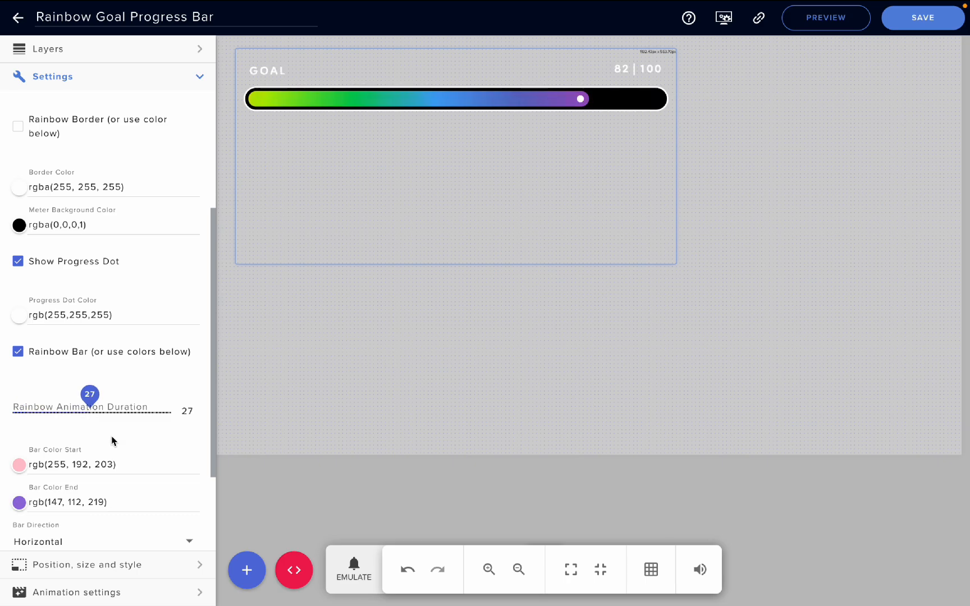
Check the Bar Direction options, keeping Horizontal, and resize the progress bar widget on the canvas to make it narrower
scroll(112, 440, "down", 3)
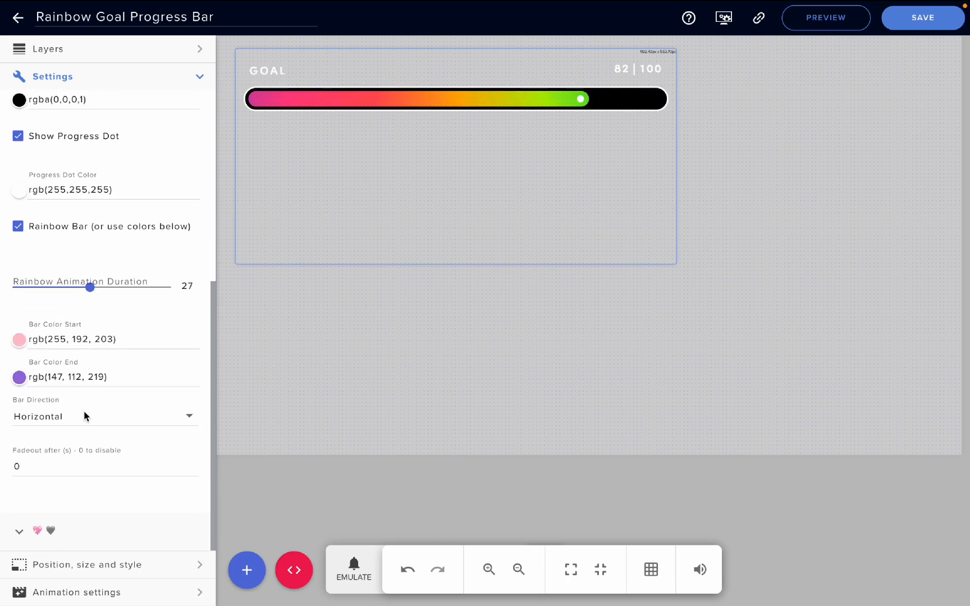
left_click(86, 416)
left_click(64, 493)
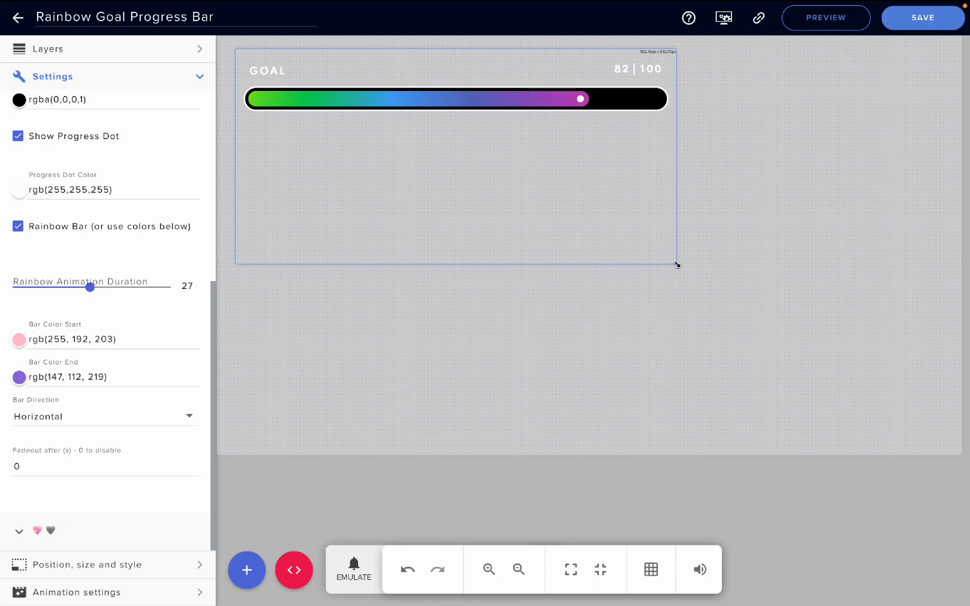
left_click_drag(677, 265, 611, 270)
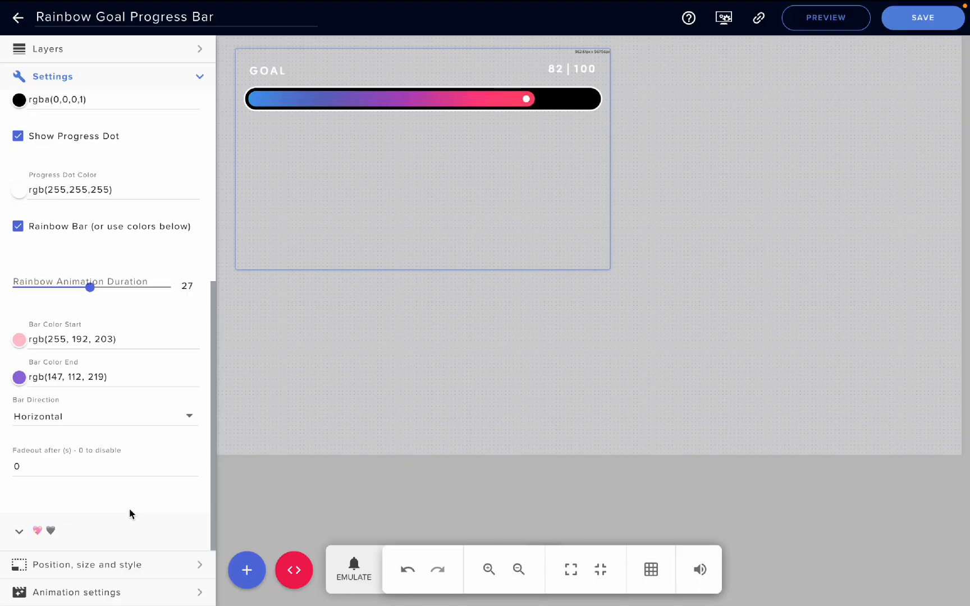
Emulate a stream event to test the goal progress, and return to the Bar Styling settings
left_click(351, 570)
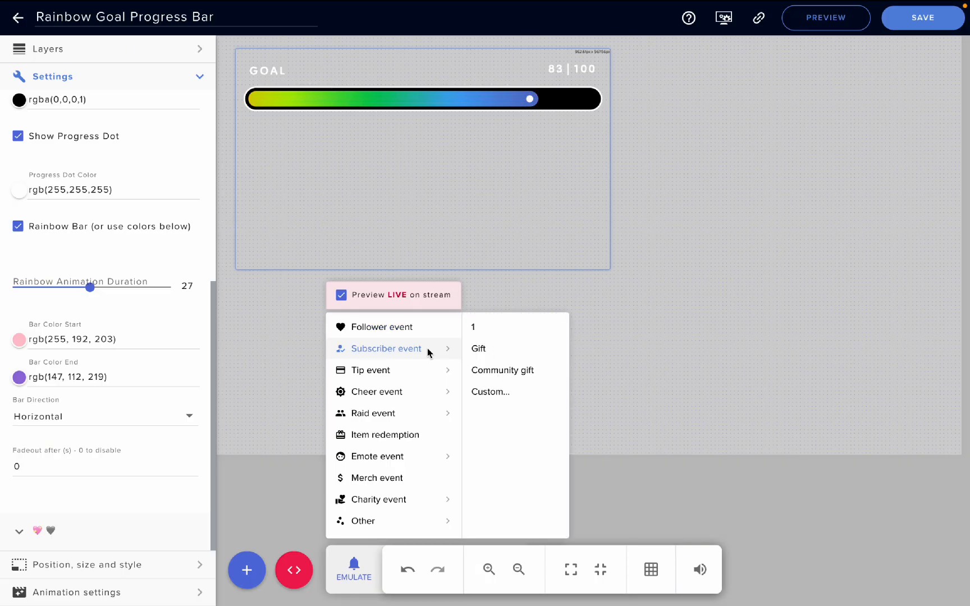
left_click(133, 487)
scroll(137, 432, "up", 10)
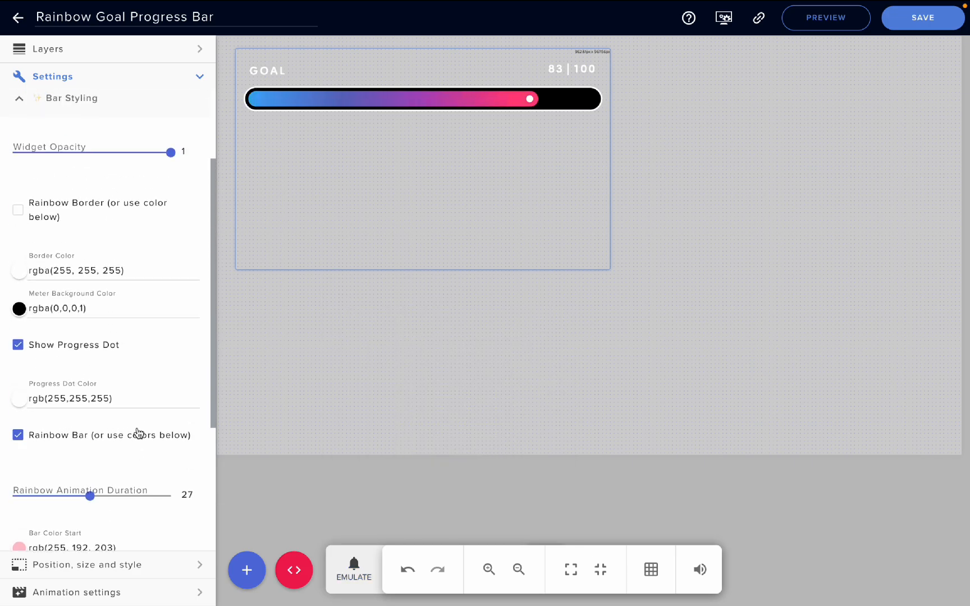